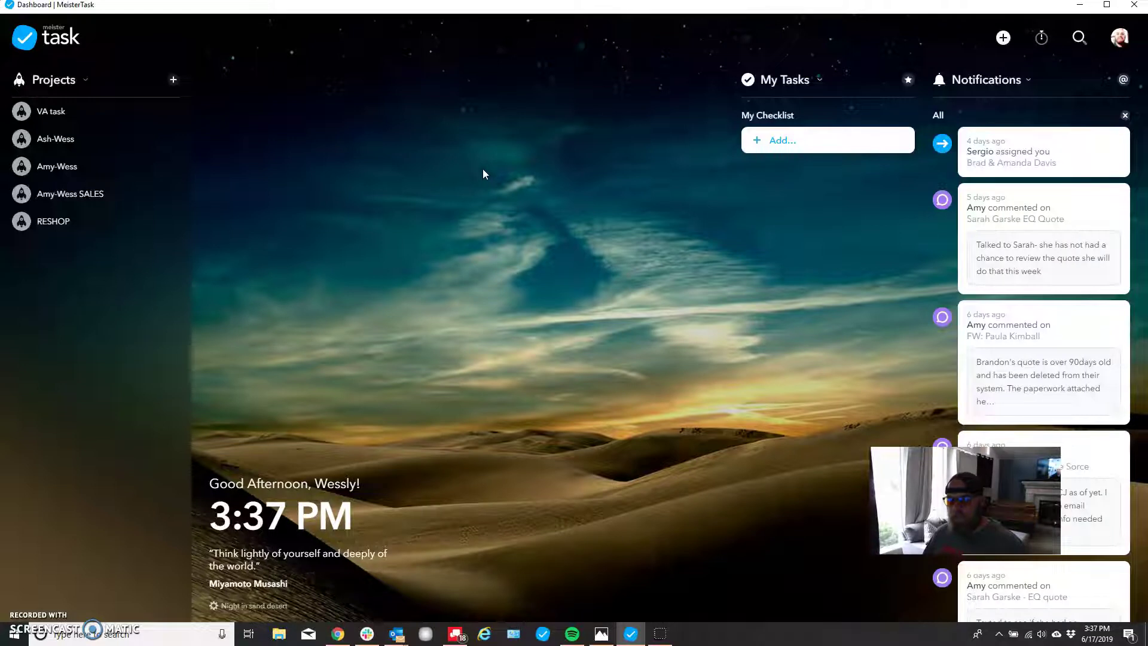
Show the RESHOP project board, then bring up the Slack agencyva-updates email in Outlook
{"action": "left_click", "coordinate": [585, 237]}
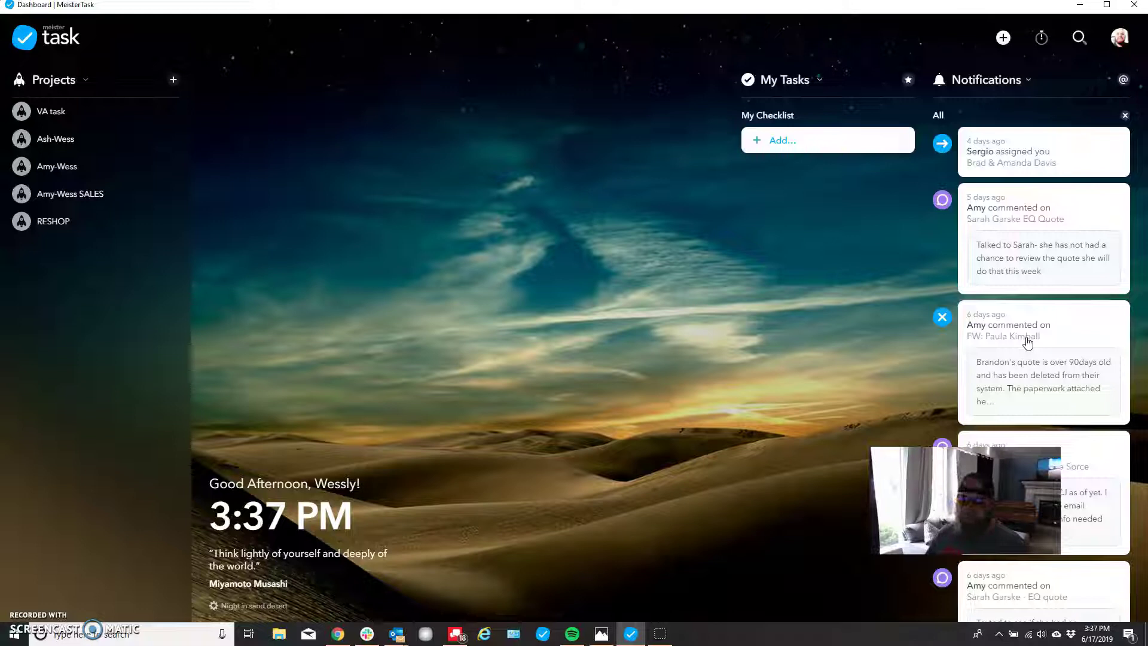
{"action": "left_click", "coordinate": [1043, 41]}
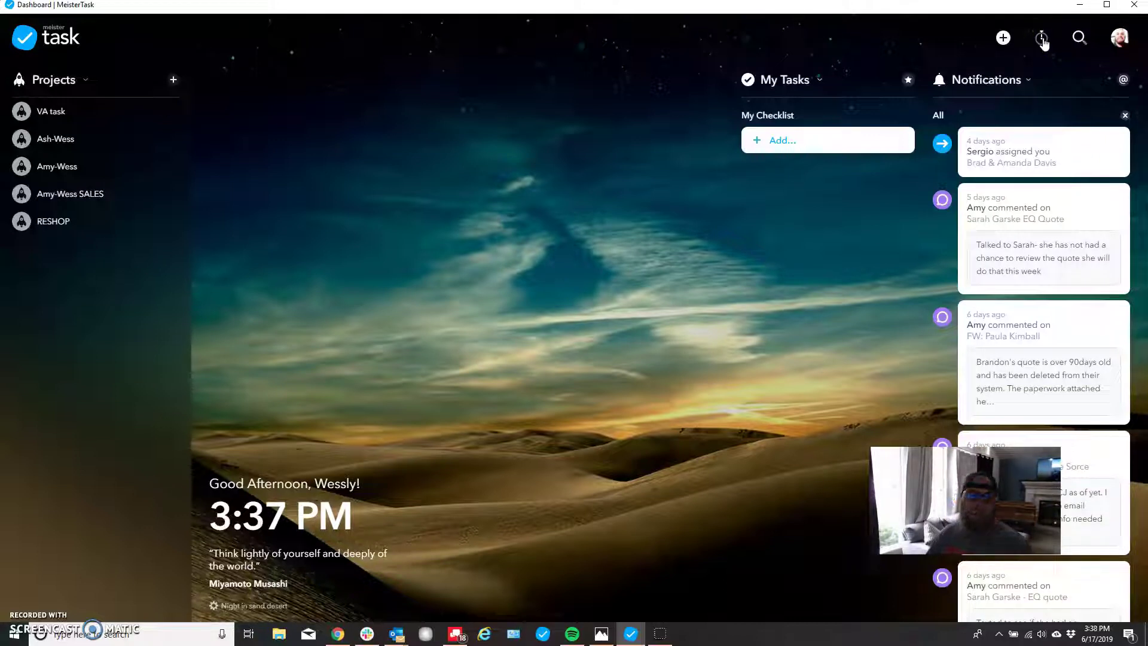
{"action": "left_click", "coordinate": [54, 222]}
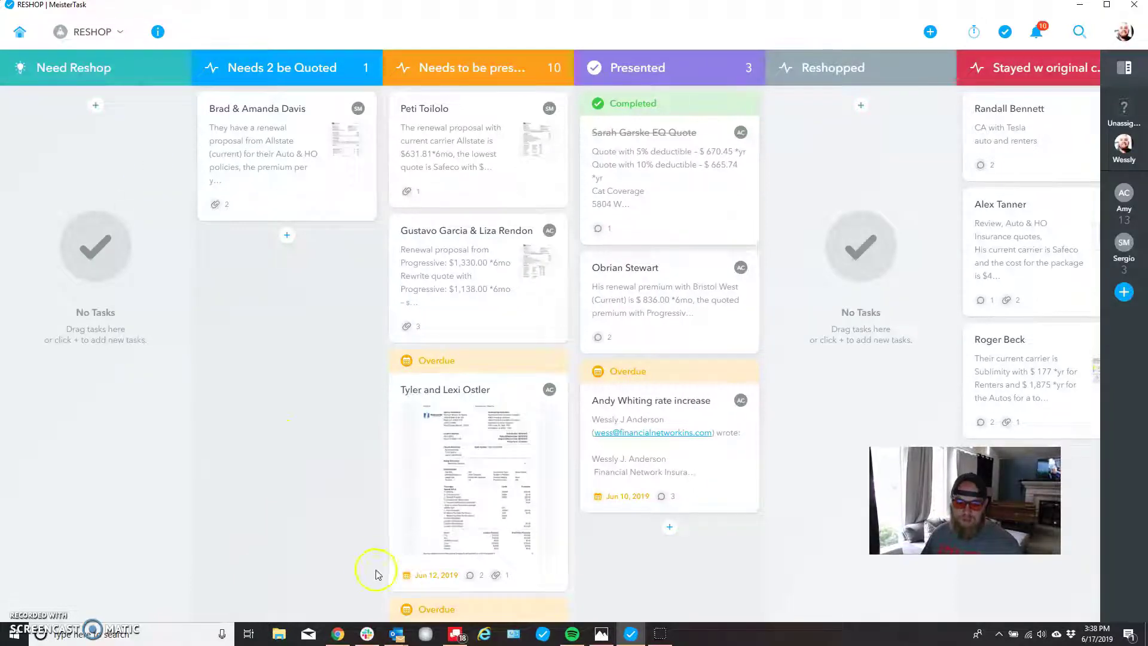
{"action": "mouse_move", "coordinate": [396, 634]}
{"action": "left_click", "coordinate": [411, 584]}
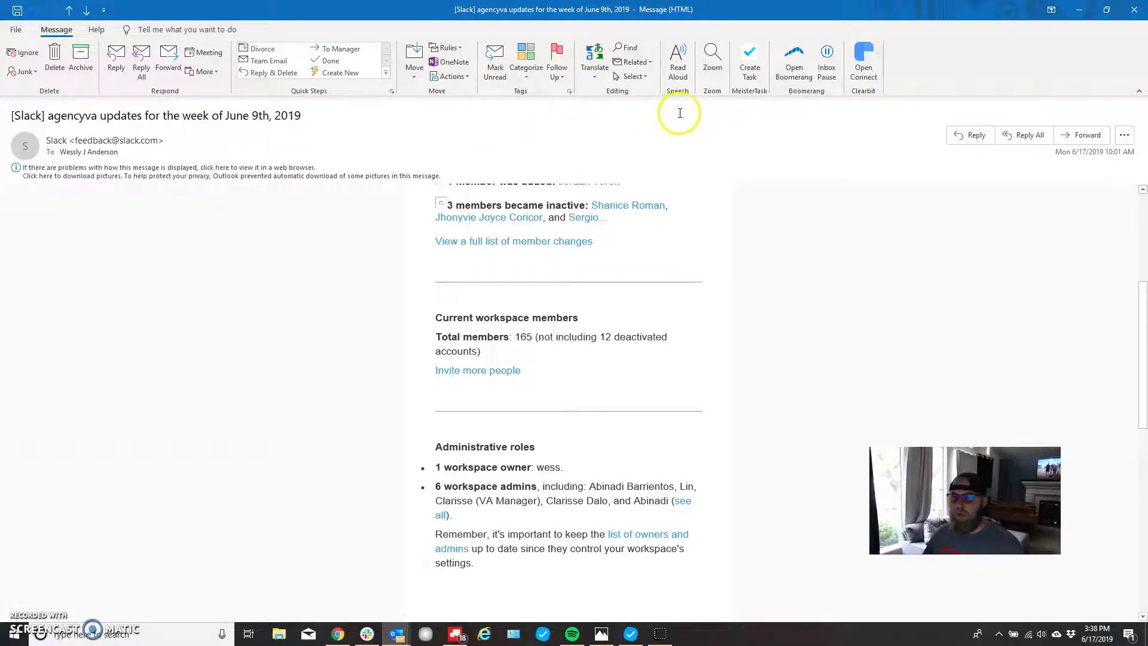
Start a MeisterTask task from the email in project RESHOP, section Need Reshop
{"action": "left_click", "coordinate": [750, 79]}
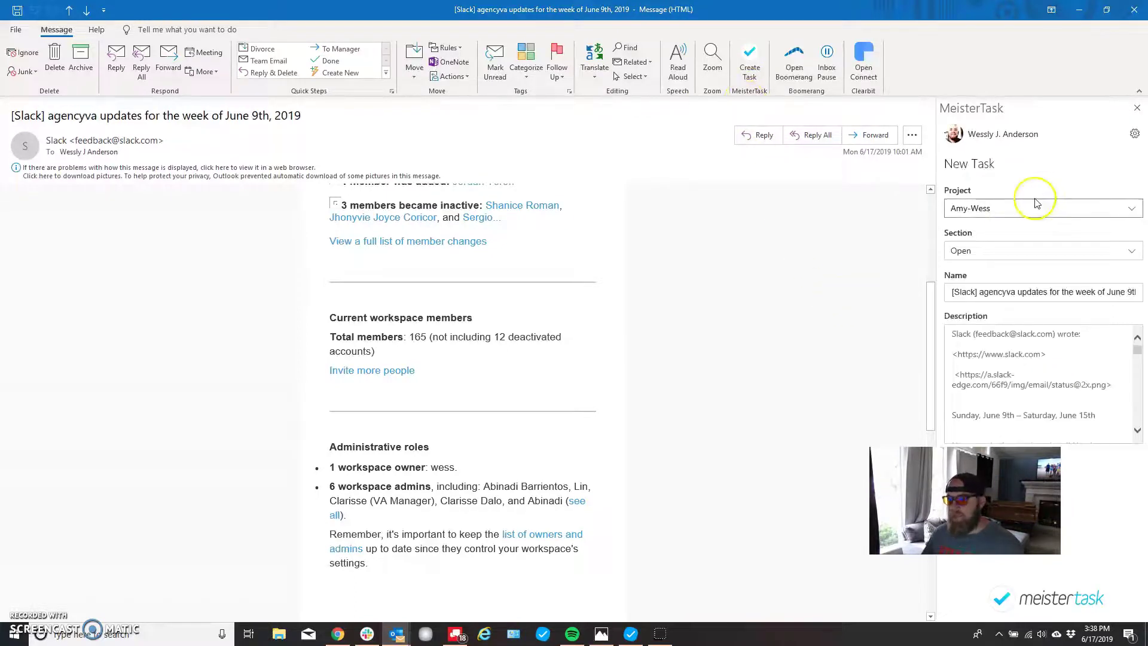
{"action": "left_click", "coordinate": [1036, 205]}
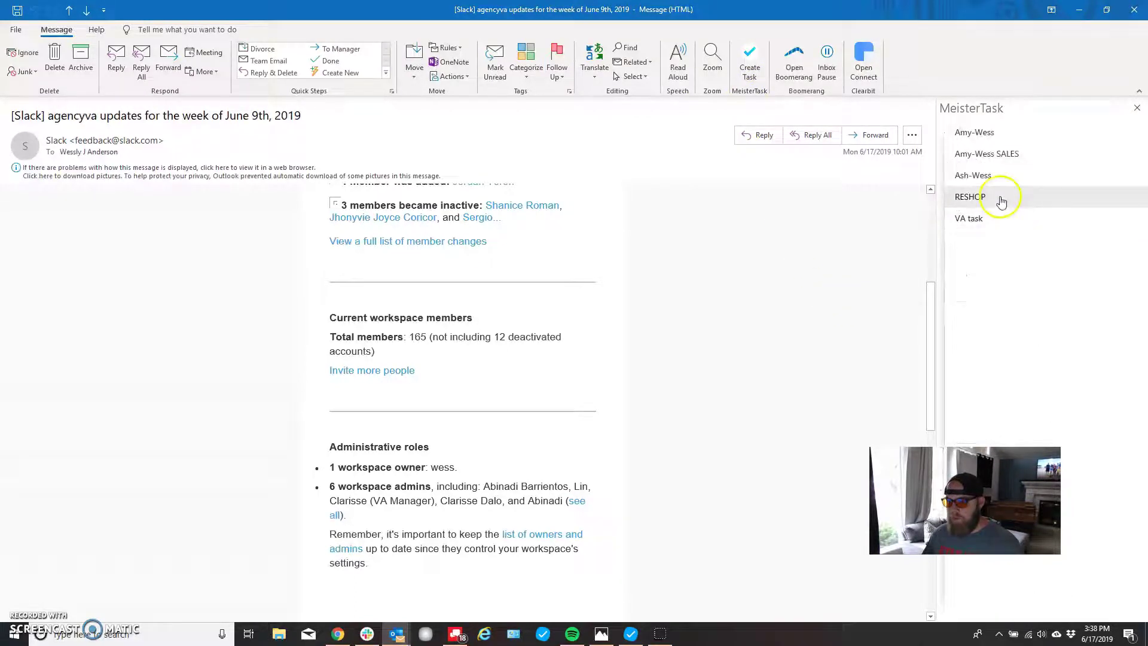
{"action": "left_click", "coordinate": [1000, 198]}
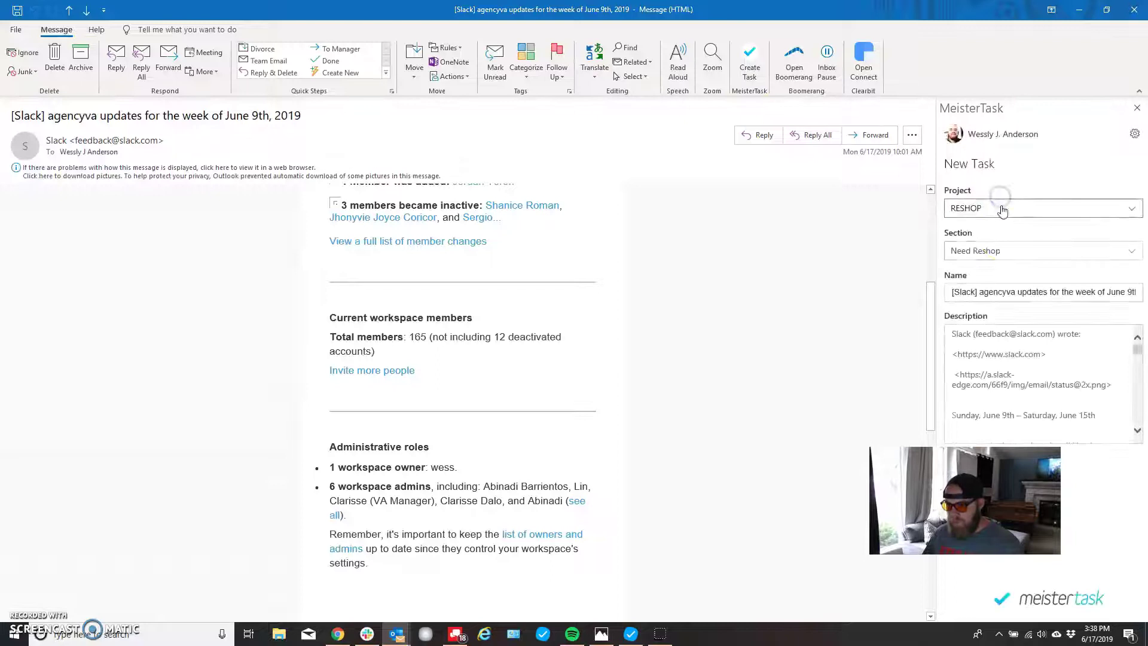
{"action": "left_click", "coordinate": [1001, 256]}
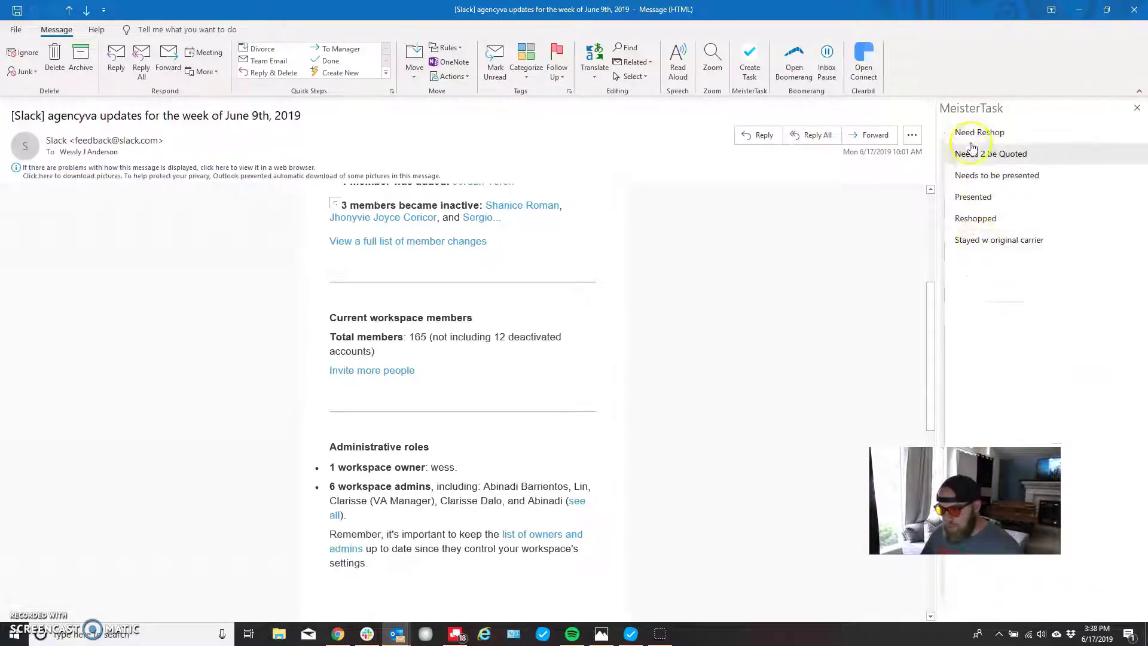
{"action": "left_click", "coordinate": [978, 132]}
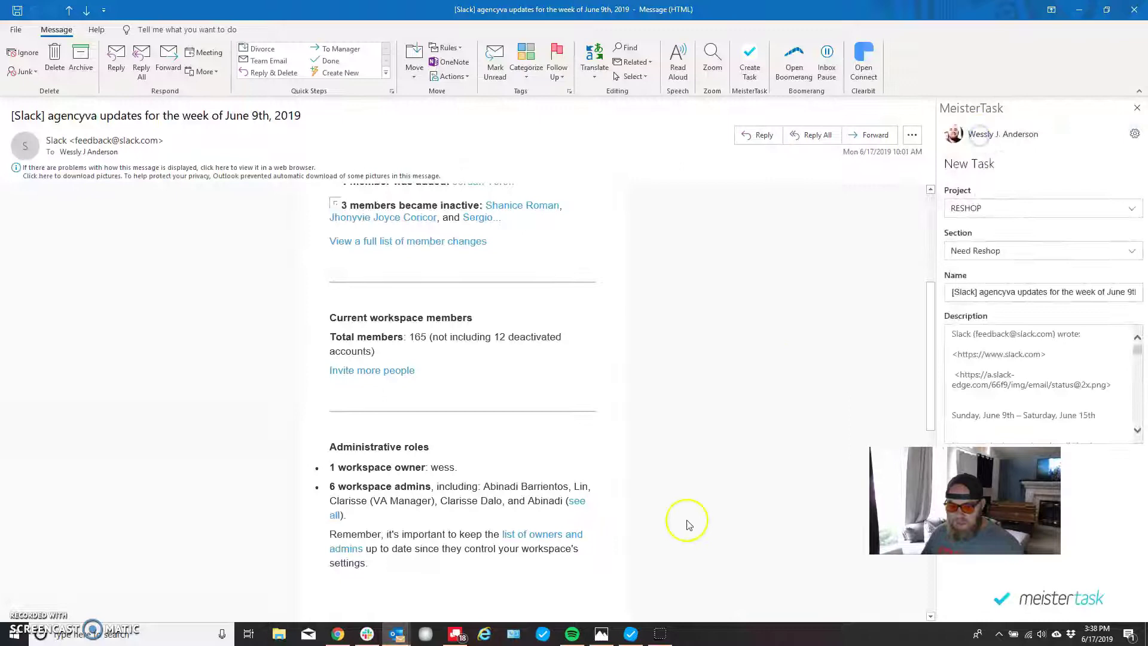
After glancing at the RESHOP board, rename the task to 'test' and create it
{"action": "left_click", "coordinate": [630, 634]}
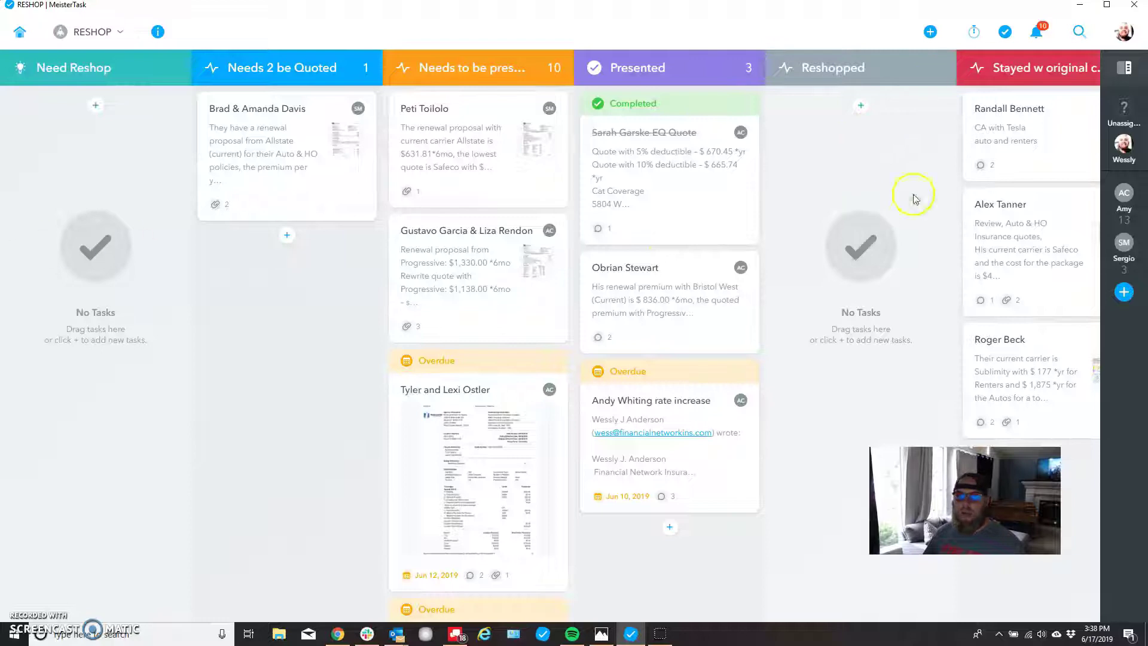
{"action": "left_click", "coordinate": [1080, 5]}
{"action": "left_click", "coordinate": [965, 299]}
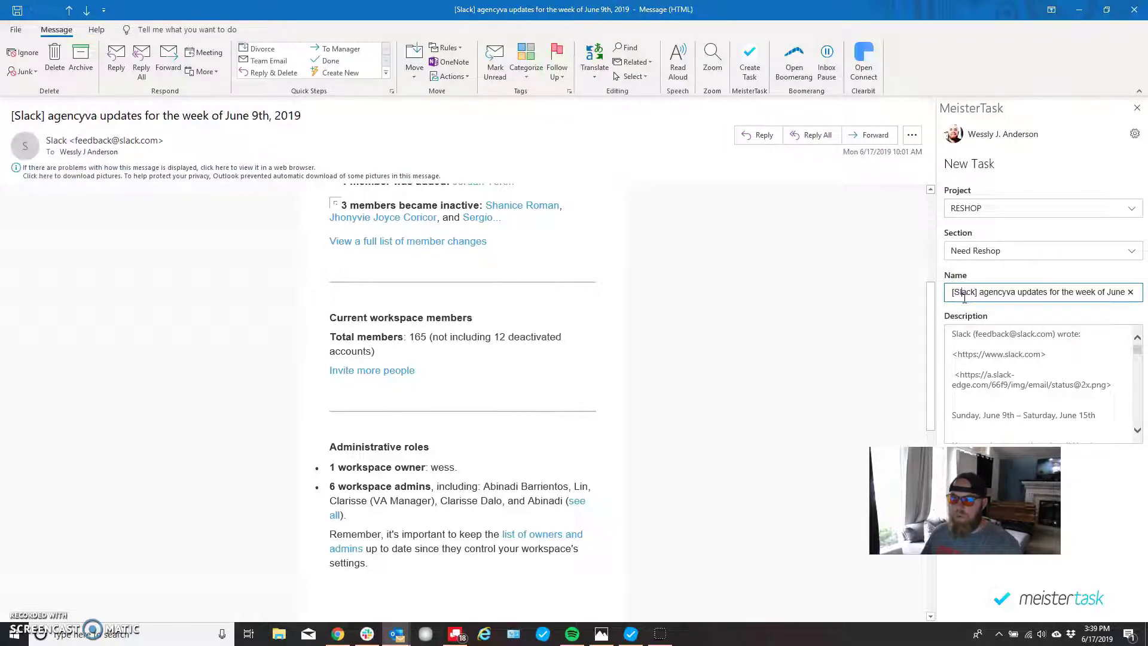
{"action": "left_click", "coordinate": [959, 298]}
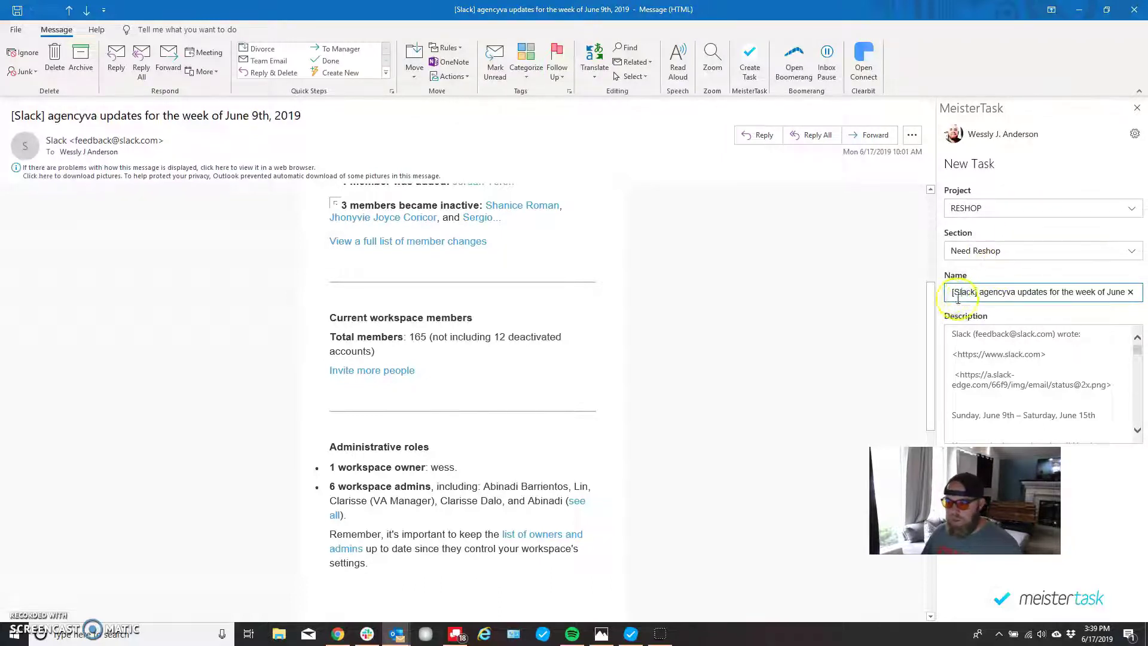
{"action": "key", "text": "ctrl+a"}
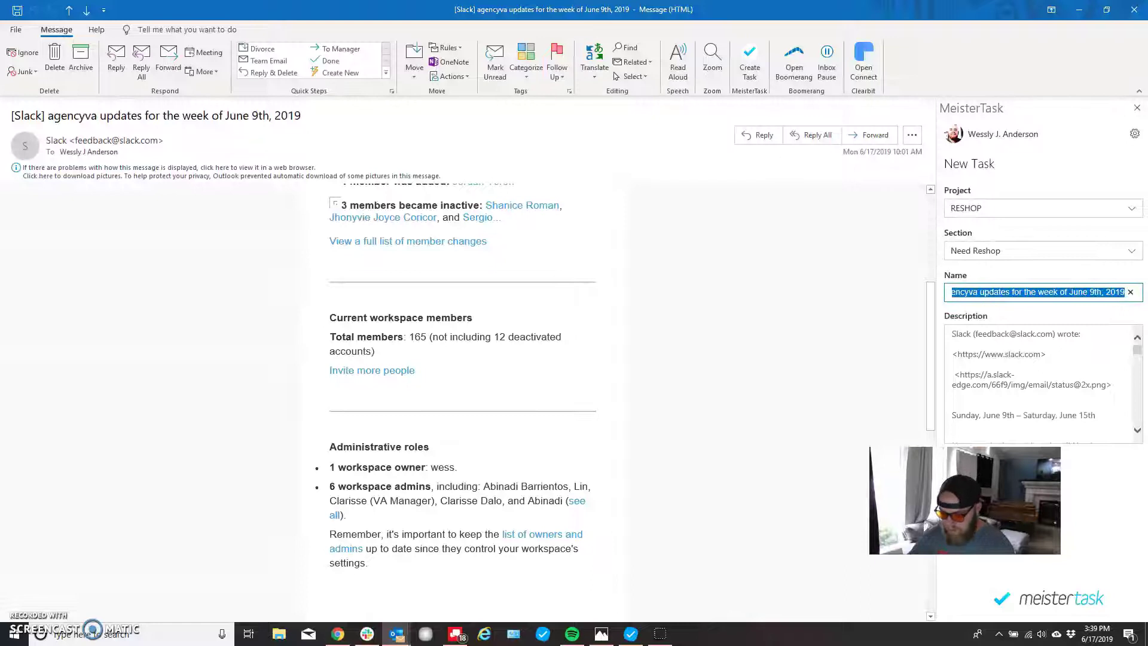
{"action": "type", "text": "test"}
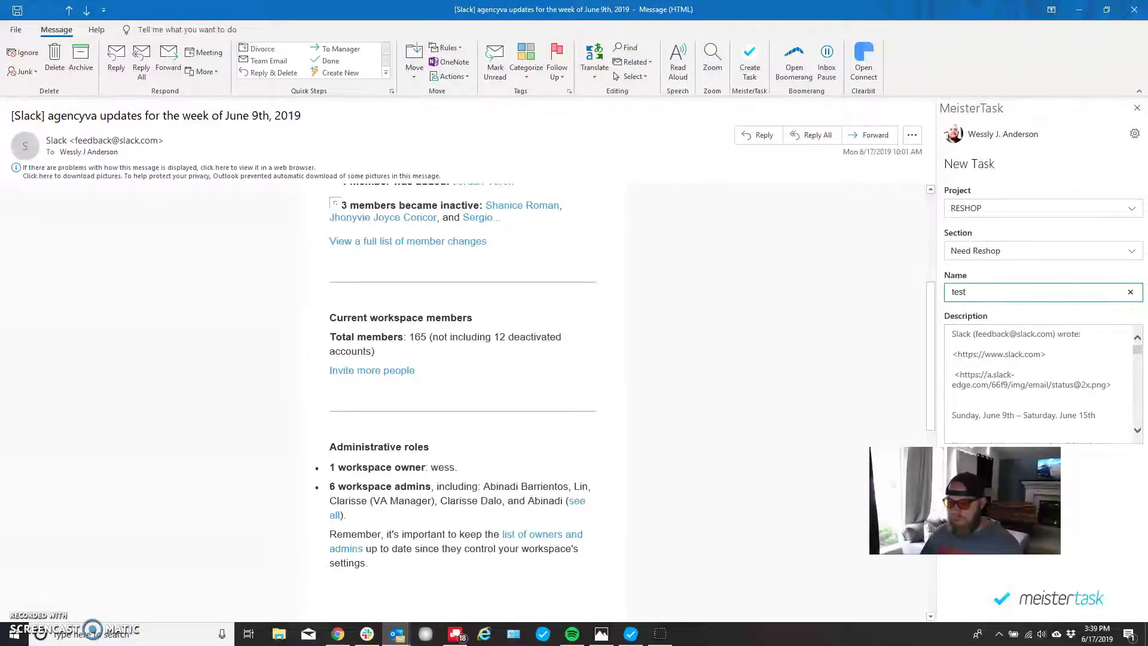
{"action": "left_click", "coordinate": [978, 462]}
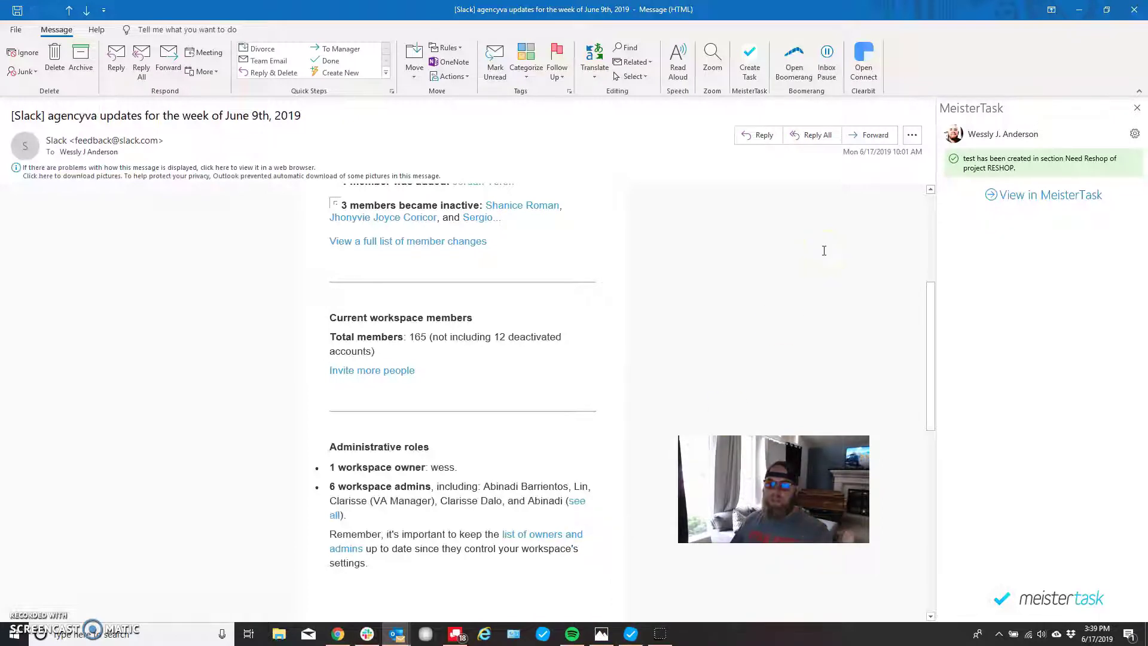
On the RESHOP board, review the new 'test' task's email text in Need Reshop and close its details
{"action": "left_click", "coordinate": [633, 634]}
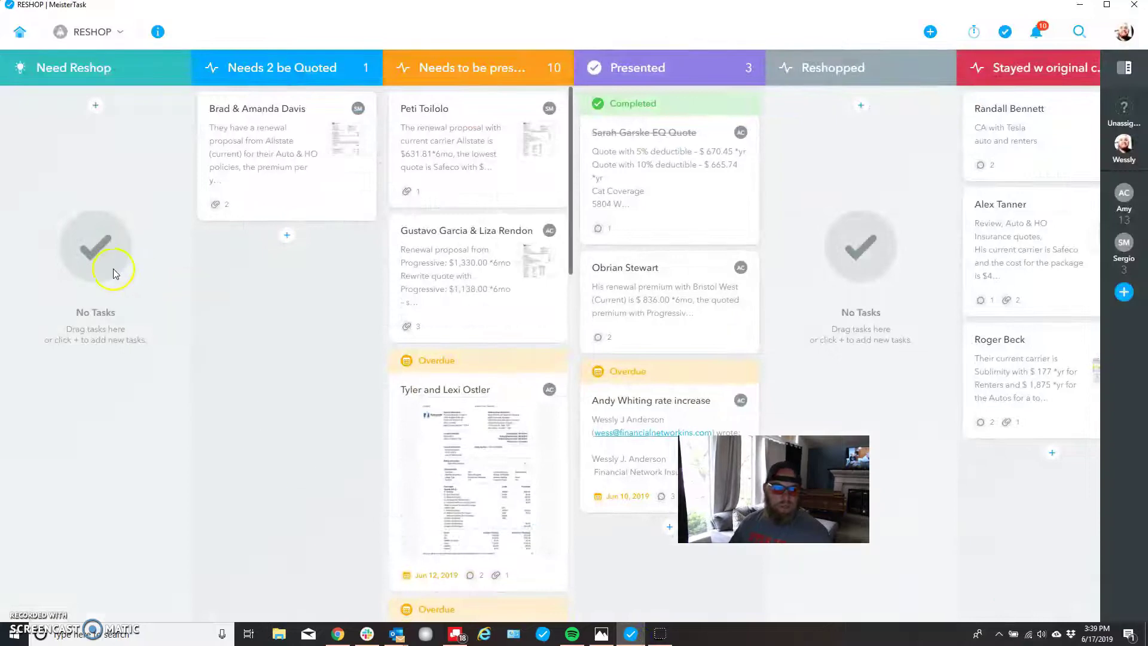
{"action": "left_click_drag", "start_coordinate": [113, 274], "coordinate": [113, 274]}
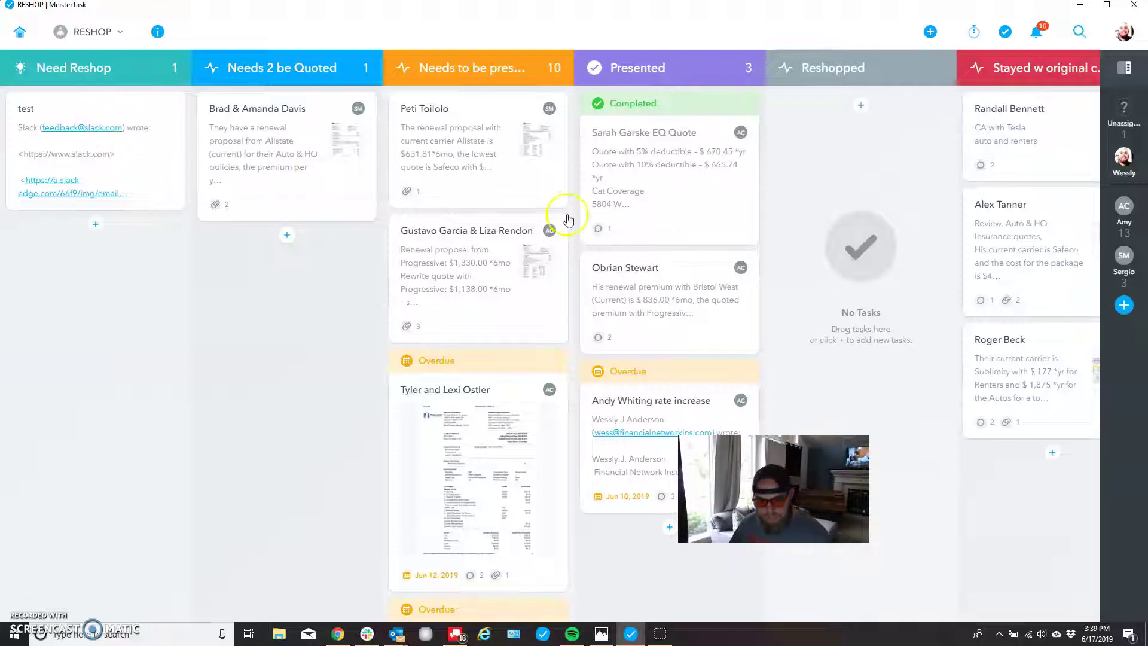
{"action": "left_click", "coordinate": [125, 116]}
{"action": "scroll", "coordinate": [412, 435], "scroll_direction": "down", "scroll_amount": 5}
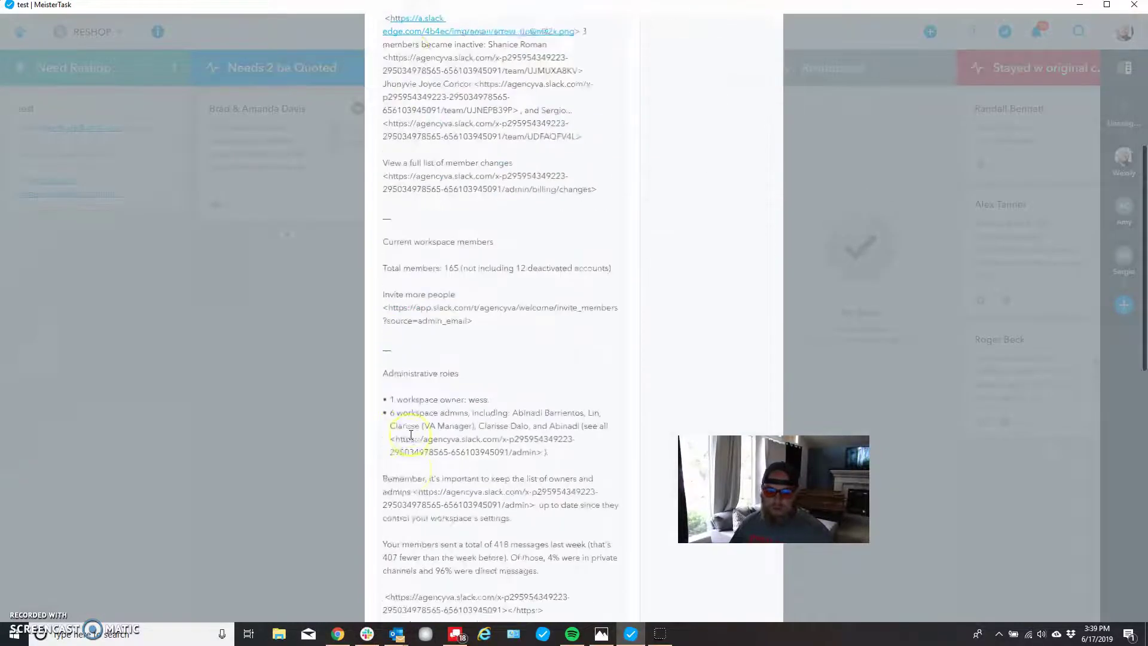
{"action": "scroll", "coordinate": [411, 435], "scroll_direction": "down", "scroll_amount": 5}
{"action": "scroll", "coordinate": [410, 436], "scroll_direction": "up", "scroll_amount": 1}
{"action": "scroll", "coordinate": [417, 466], "scroll_direction": "down", "scroll_amount": 1}
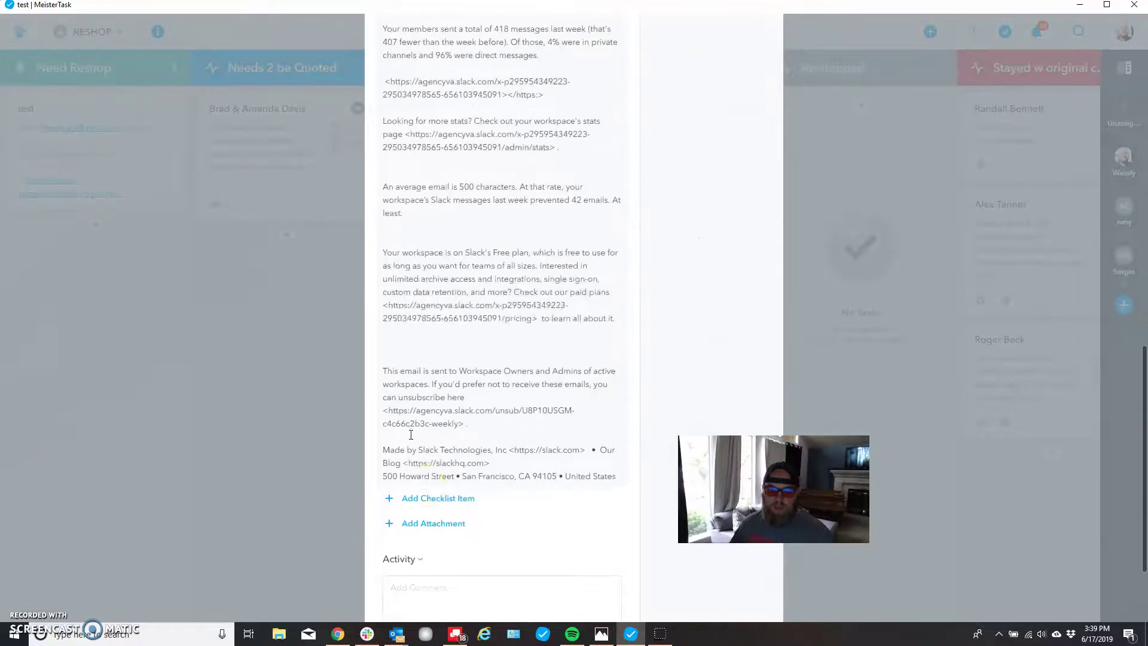
{"action": "scroll", "coordinate": [425, 509], "scroll_direction": "up", "scroll_amount": 10}
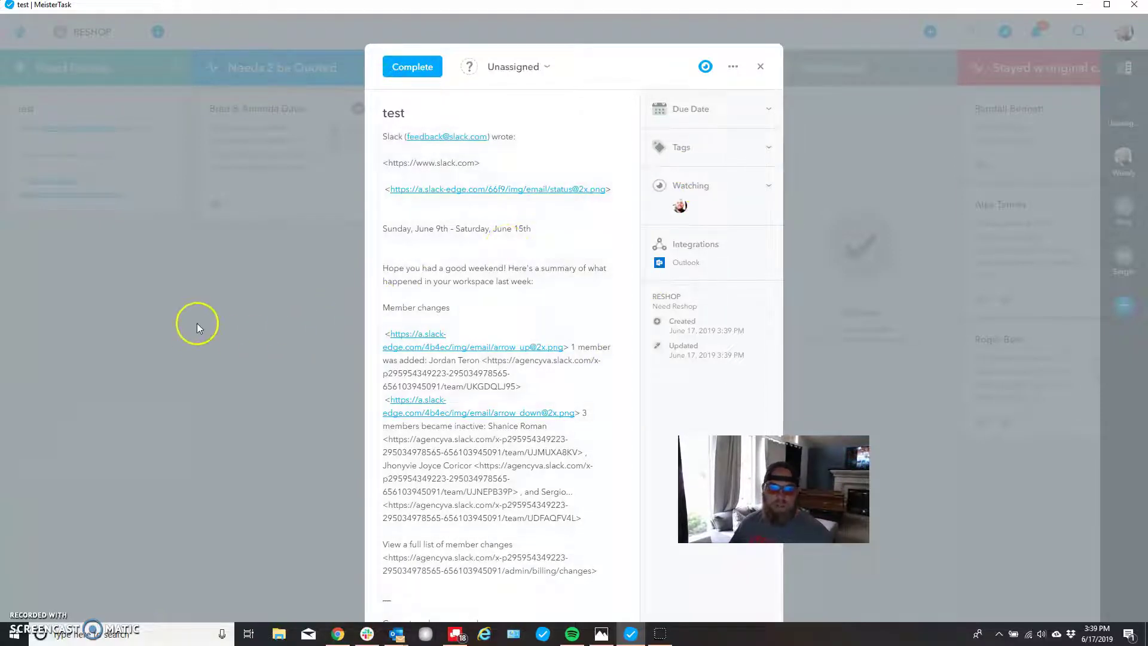
{"action": "left_click", "coordinate": [760, 67]}
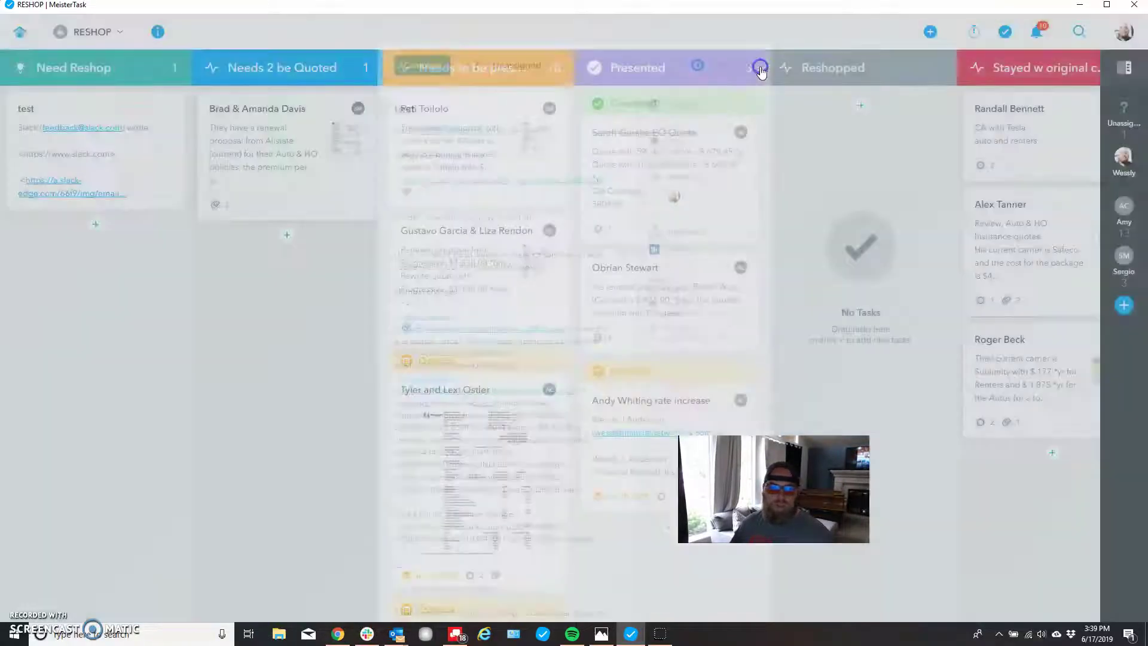
{"action": "mouse_move", "coordinate": [95, 151]}
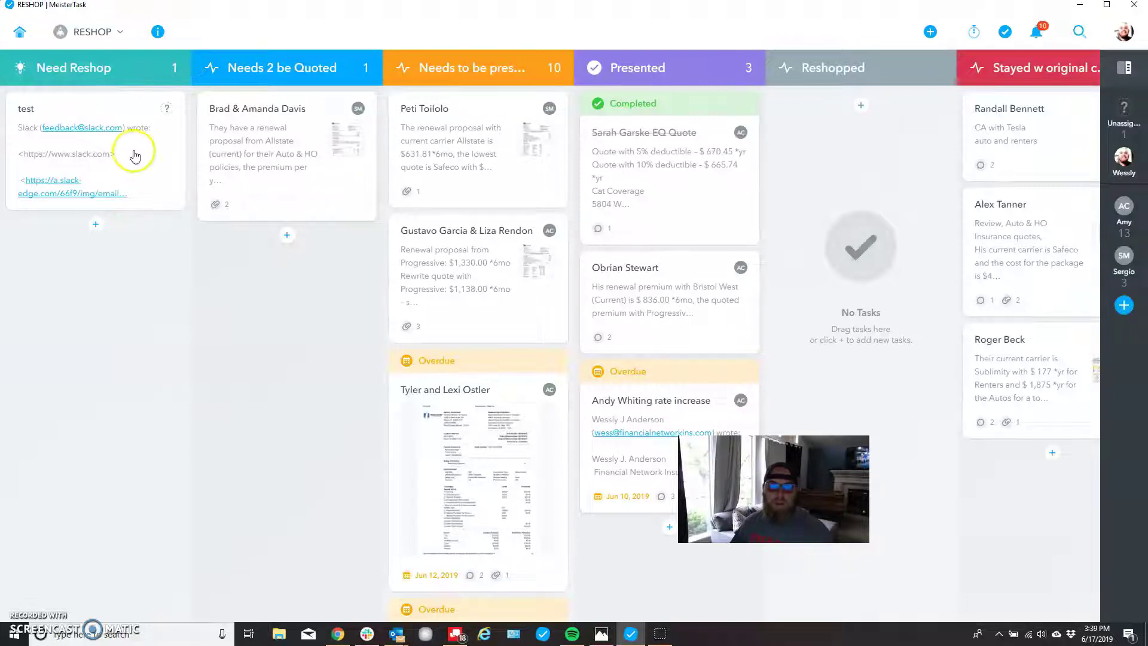
Move the 'test' card into Needs 2 be Quoted, briefly toward Needs to be presented, then back
{"action": "left_click_drag", "start_coordinate": [142, 146], "coordinate": [288, 299]}
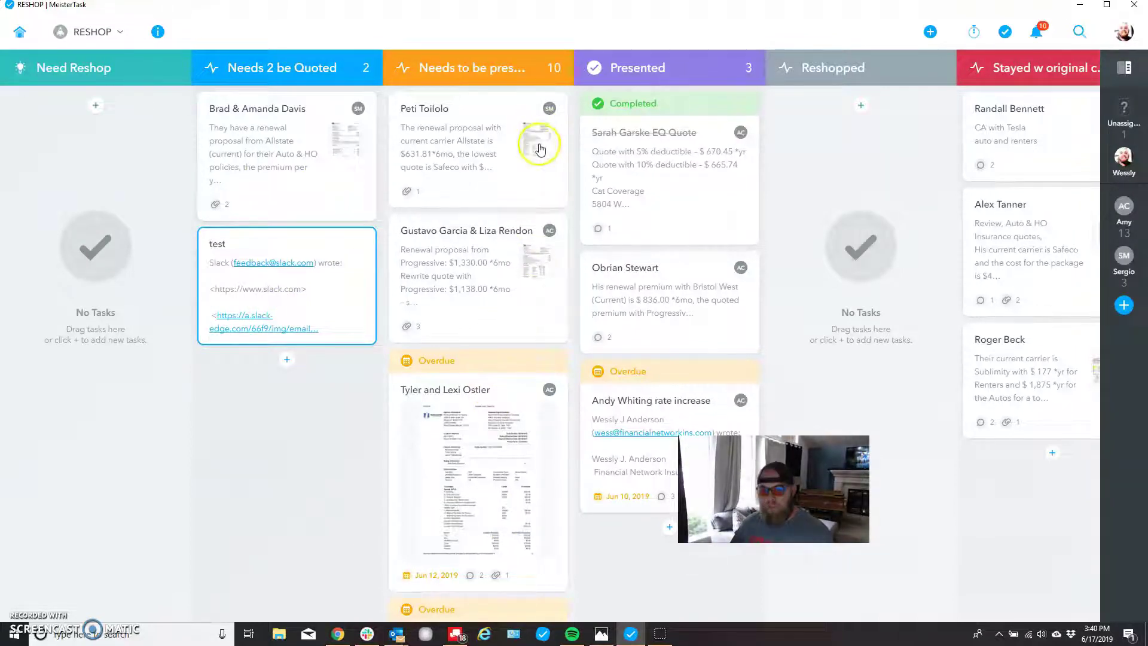
{"action": "scroll", "coordinate": [533, 418], "scroll_direction": "down", "scroll_amount": 3}
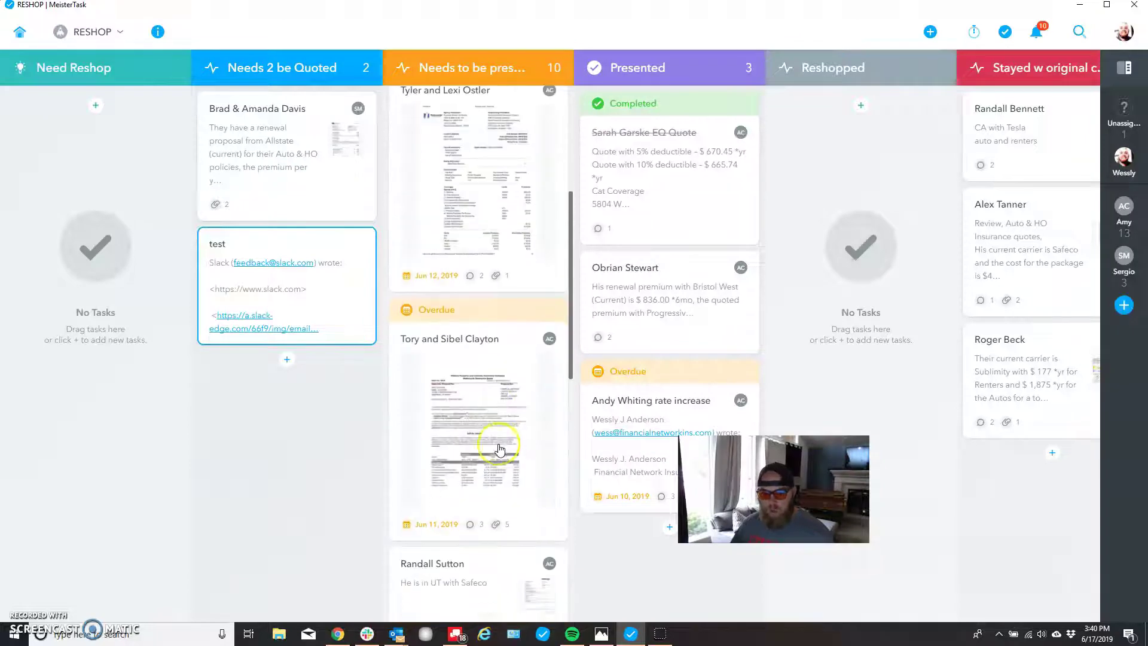
{"action": "scroll", "coordinate": [500, 449], "scroll_direction": "down", "scroll_amount": 3}
{"action": "scroll", "coordinate": [500, 449], "scroll_direction": "down", "scroll_amount": 3}
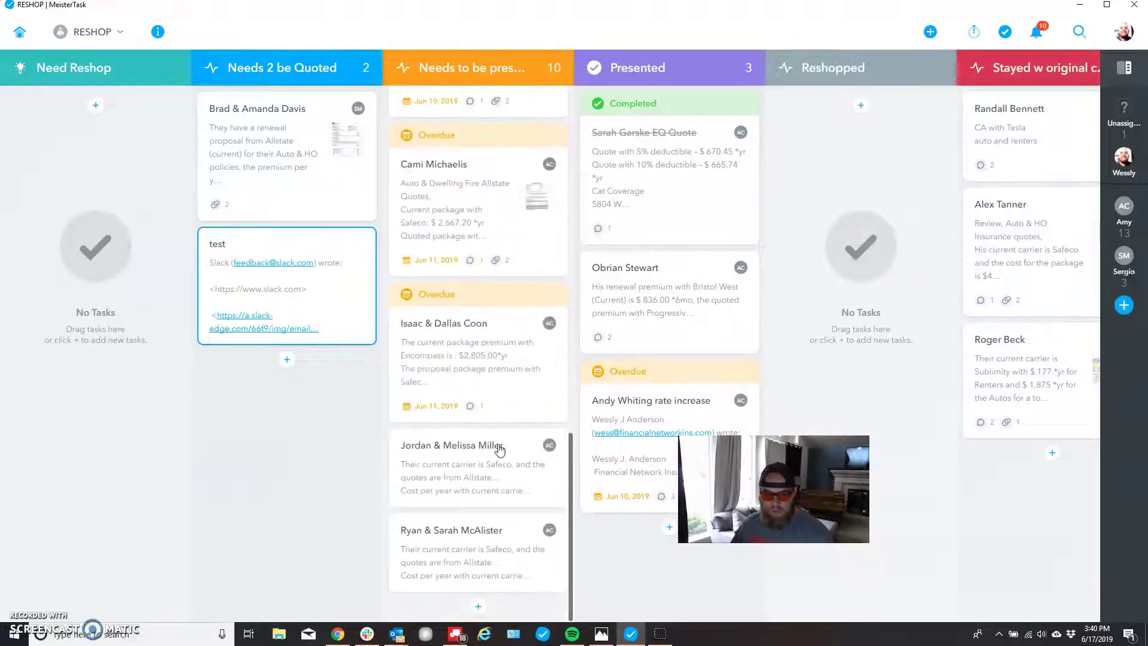
{"action": "scroll", "coordinate": [499, 525], "scroll_direction": "up", "scroll_amount": 3}
{"action": "scroll", "coordinate": [500, 526], "scroll_direction": "up", "scroll_amount": 3}
{"action": "scroll", "coordinate": [500, 526], "scroll_direction": "up", "scroll_amount": 3}
{"action": "scroll", "coordinate": [500, 531], "scroll_direction": "up", "scroll_amount": 2}
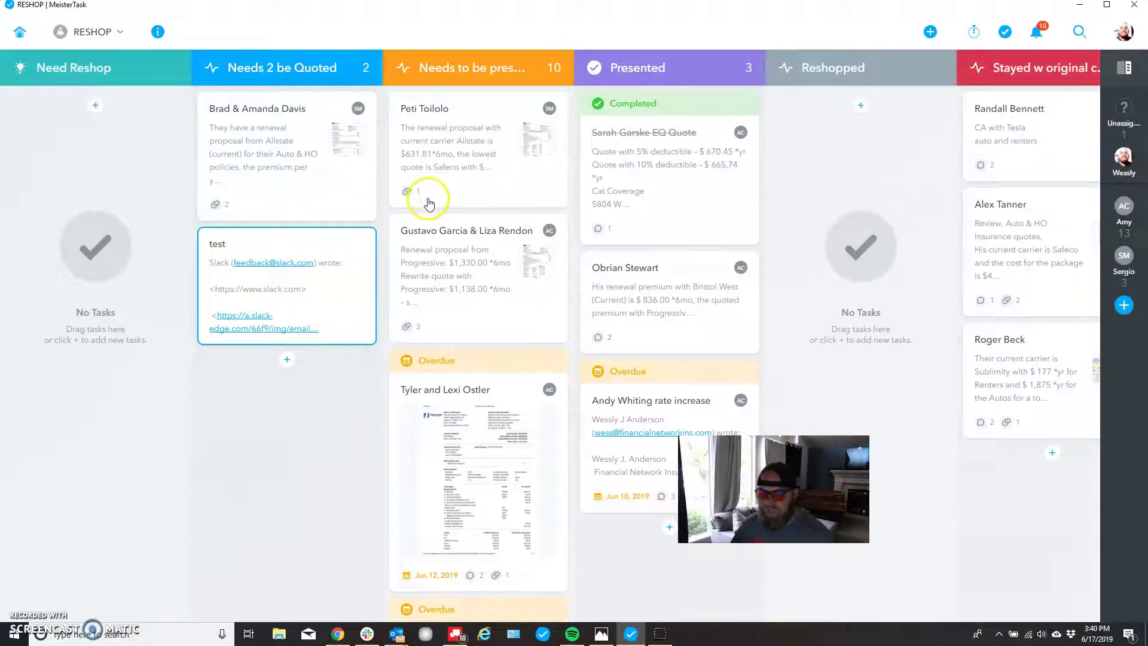
{"action": "left_click_drag", "start_coordinate": [313, 303], "coordinate": [490, 263]}
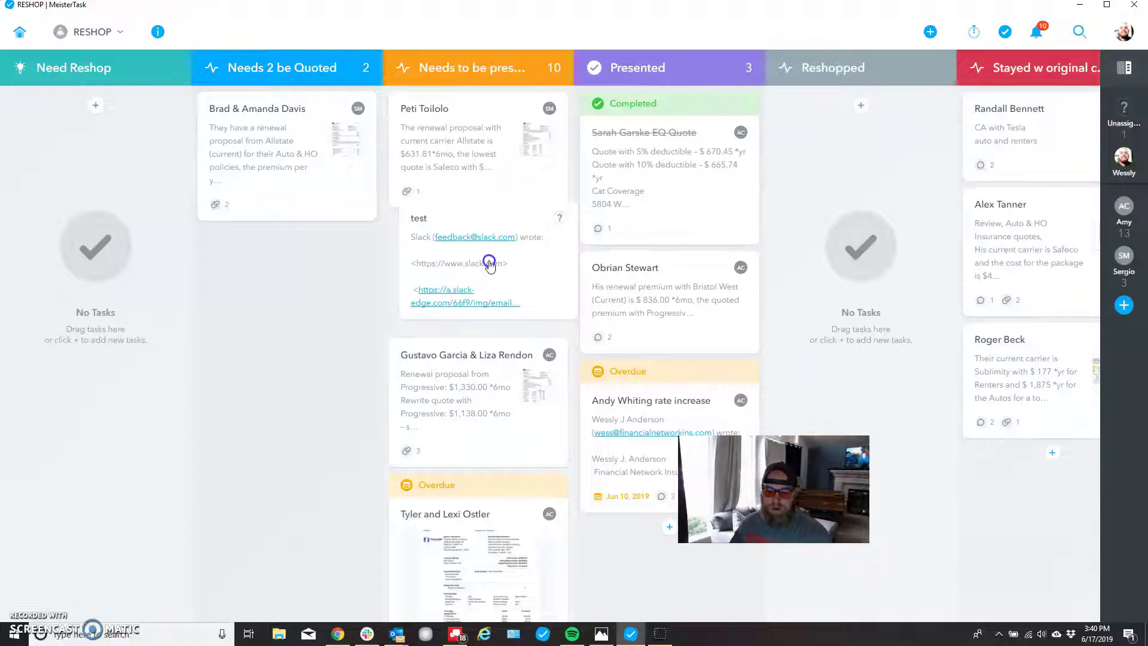
{"action": "left_click_drag", "start_coordinate": [489, 263], "coordinate": [283, 293]}
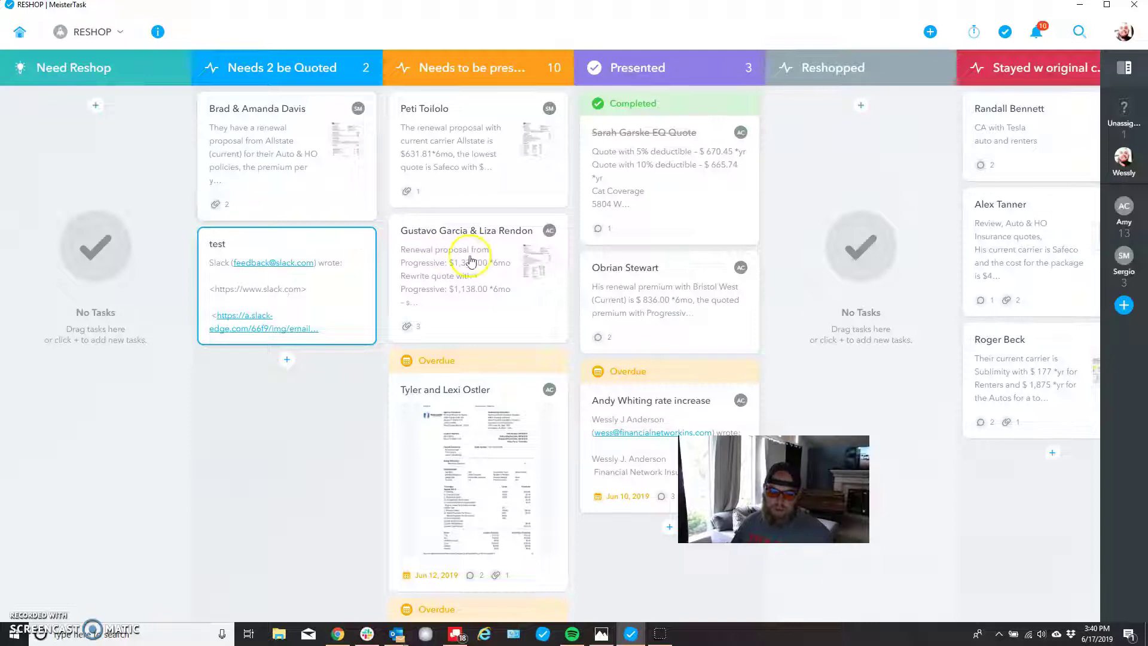
{"action": "left_click", "coordinate": [491, 290]}
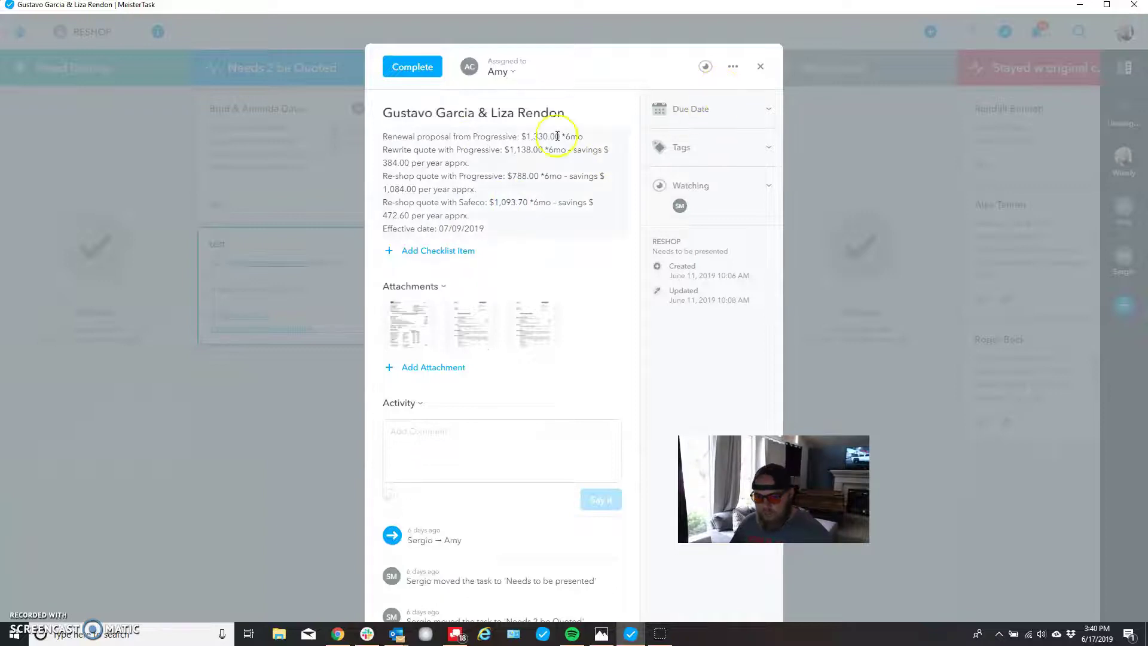
{"action": "scroll", "coordinate": [436, 320], "scroll_direction": "down", "scroll_amount": 1}
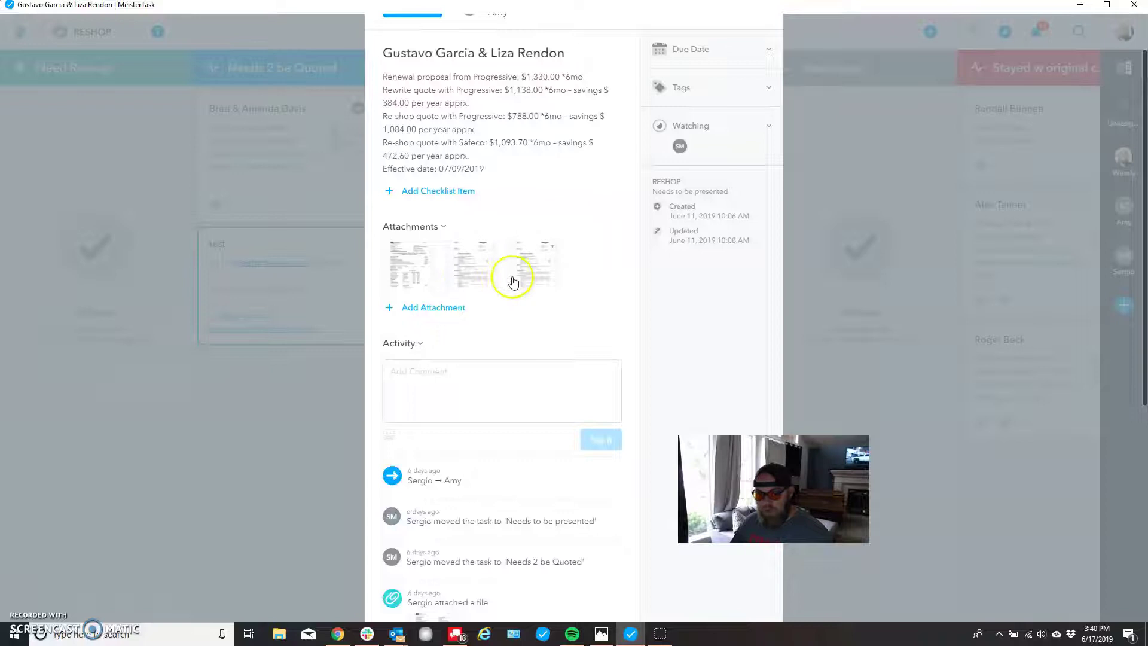
{"action": "scroll", "coordinate": [513, 280], "scroll_direction": "down", "scroll_amount": 2}
{"action": "scroll", "coordinate": [467, 297], "scroll_direction": "down", "scroll_amount": 1}
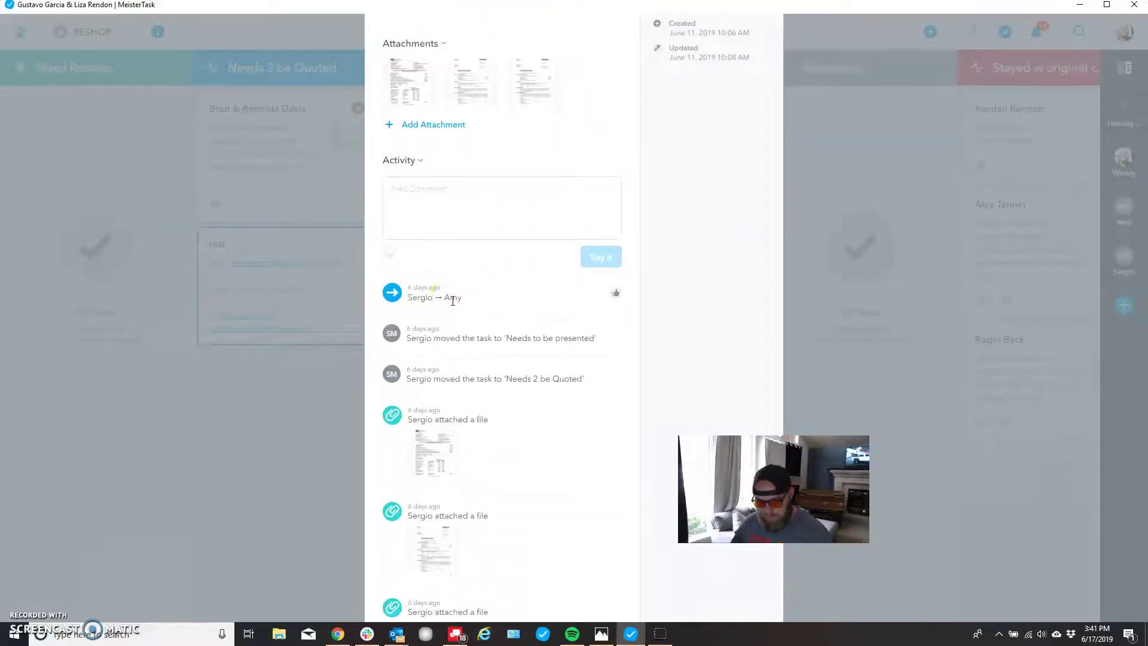
{"action": "scroll", "coordinate": [453, 303], "scroll_direction": "down", "scroll_amount": 2}
{"action": "scroll", "coordinate": [452, 305], "scroll_direction": "up", "scroll_amount": 2}
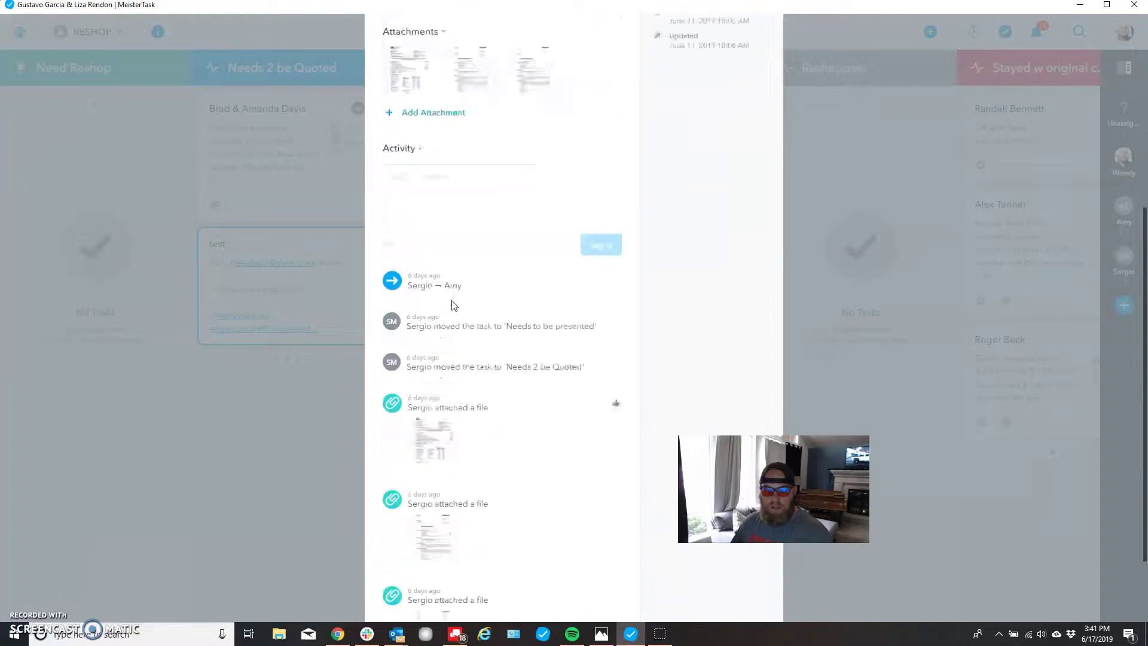
{"action": "scroll", "coordinate": [484, 269], "scroll_direction": "up", "scroll_amount": 3}
{"action": "left_click", "coordinate": [761, 70]}
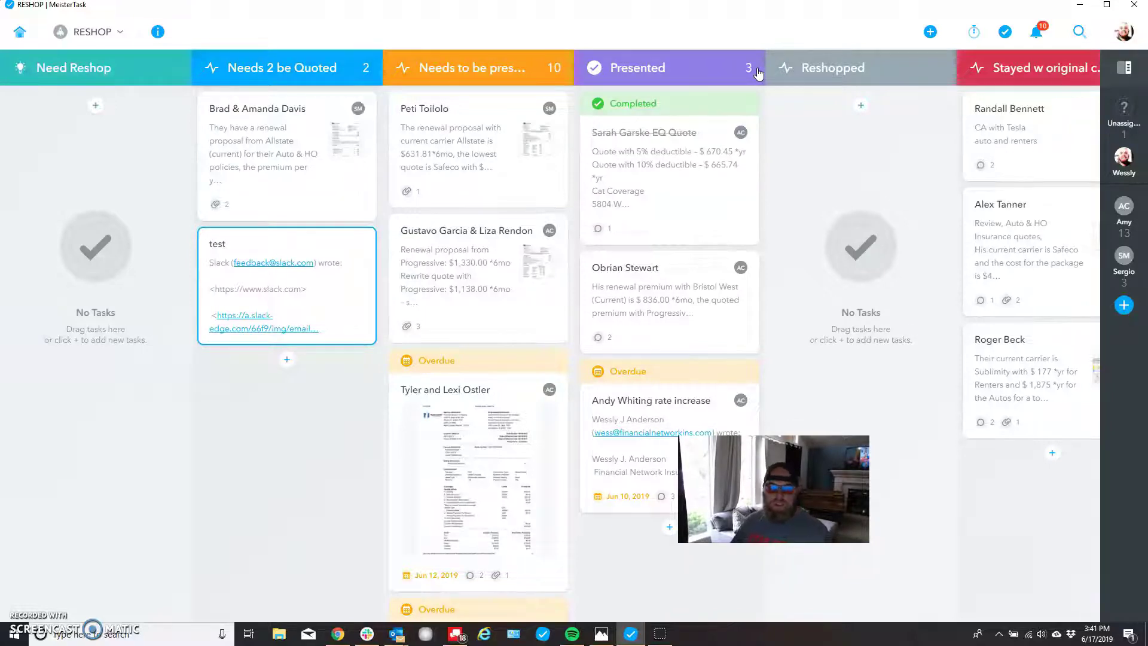
{"action": "left_click", "coordinate": [359, 259]}
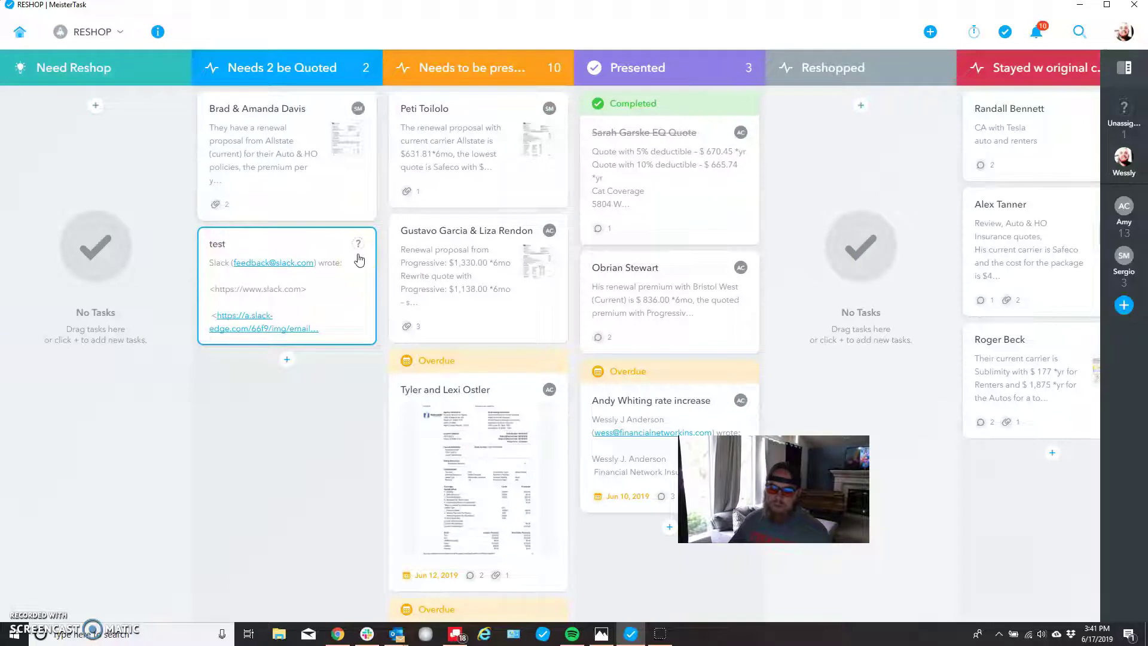
{"action": "left_click", "coordinate": [643, 378]}
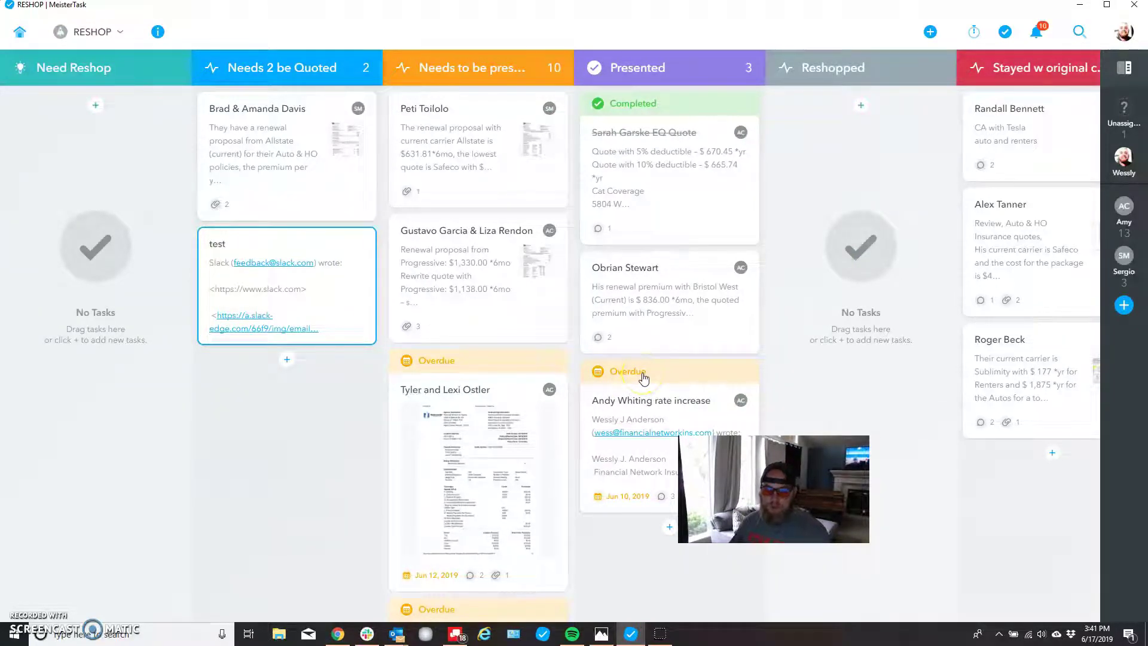